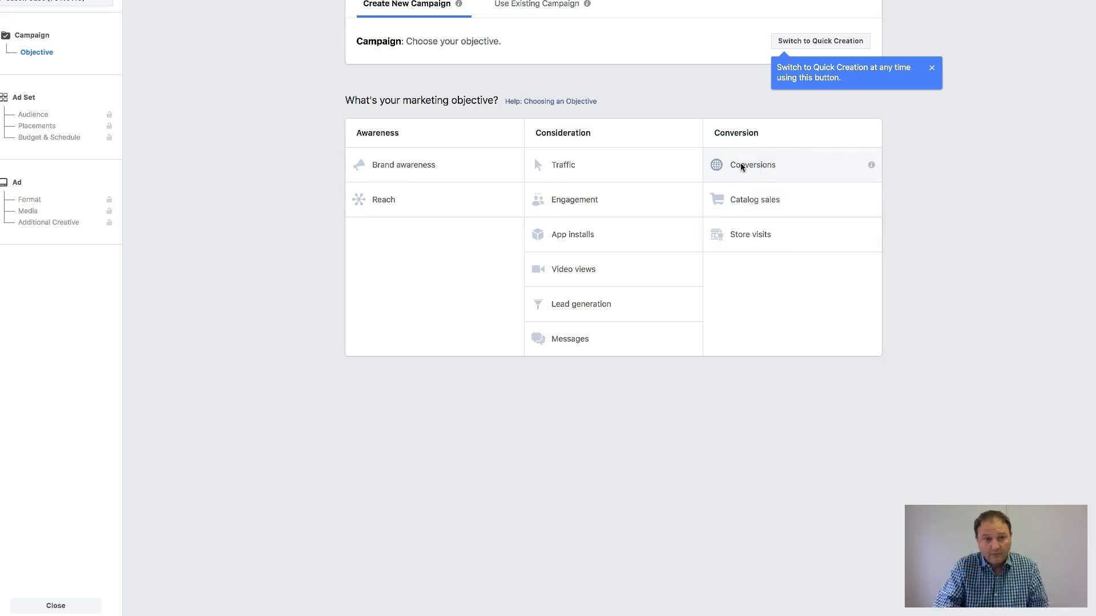
- Choose Conversions as the marketing objective for the new campaign and continue to the ad set setup
click(741, 164)
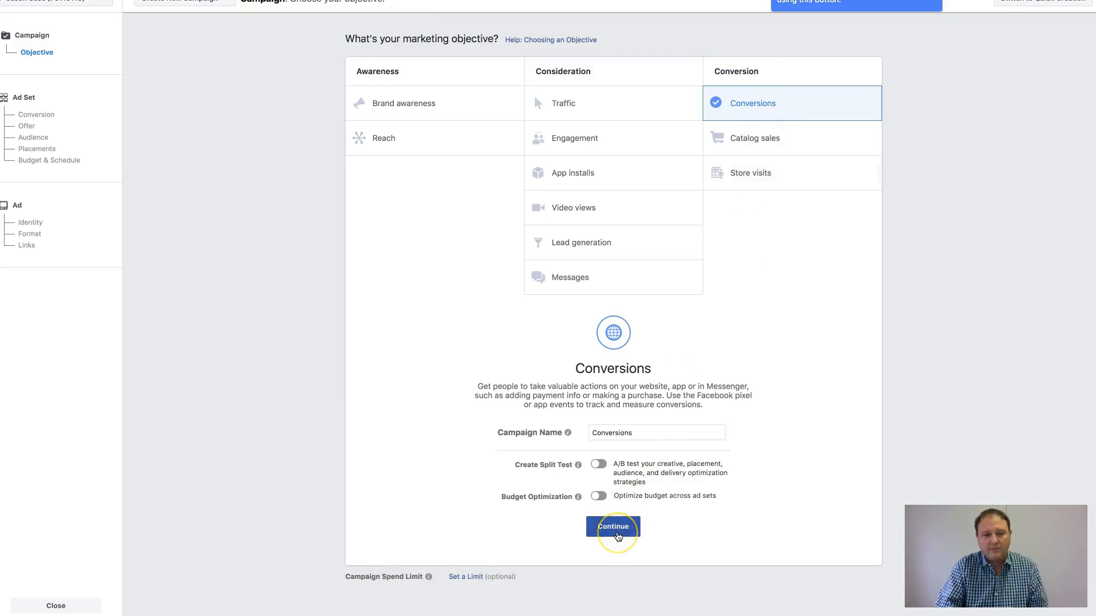
click(618, 533)
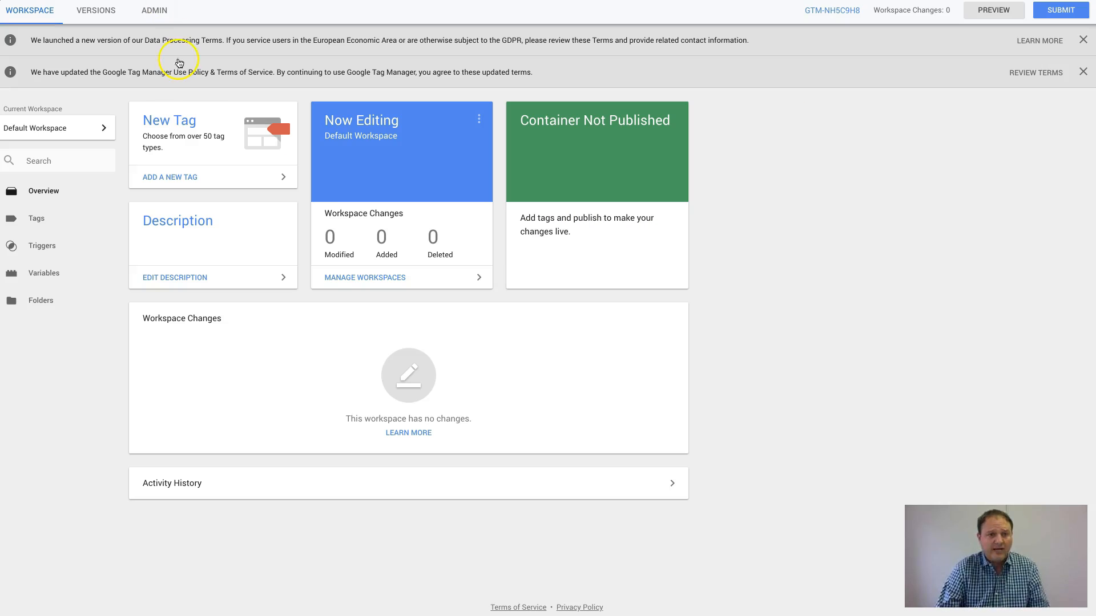
- Switch to Google Tag Manager and start a new tag with the Custom HTML tag type
click(160, 122)
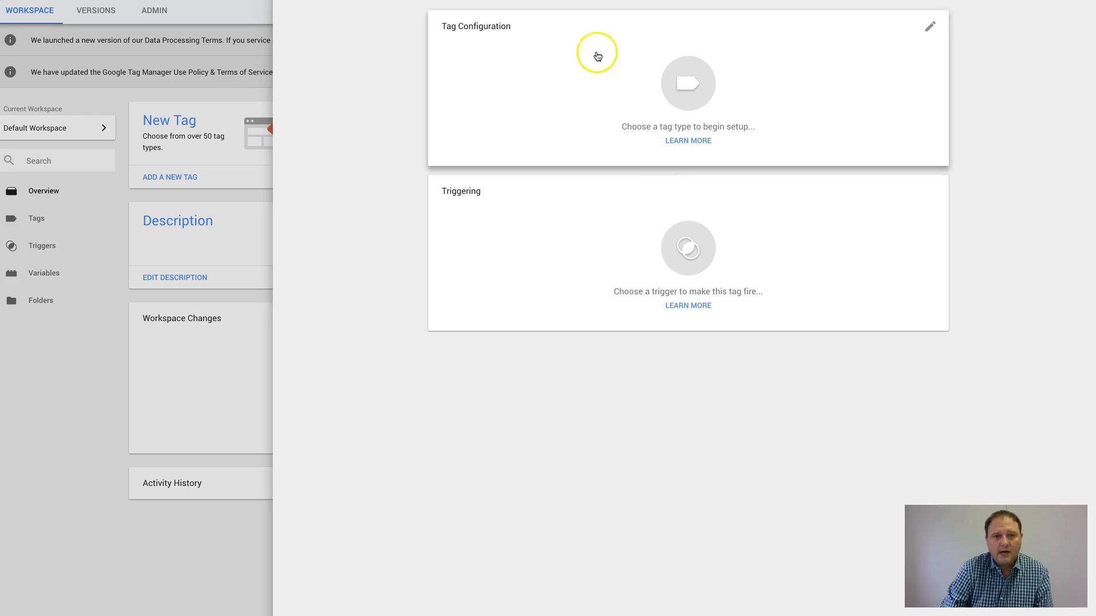
click(682, 70)
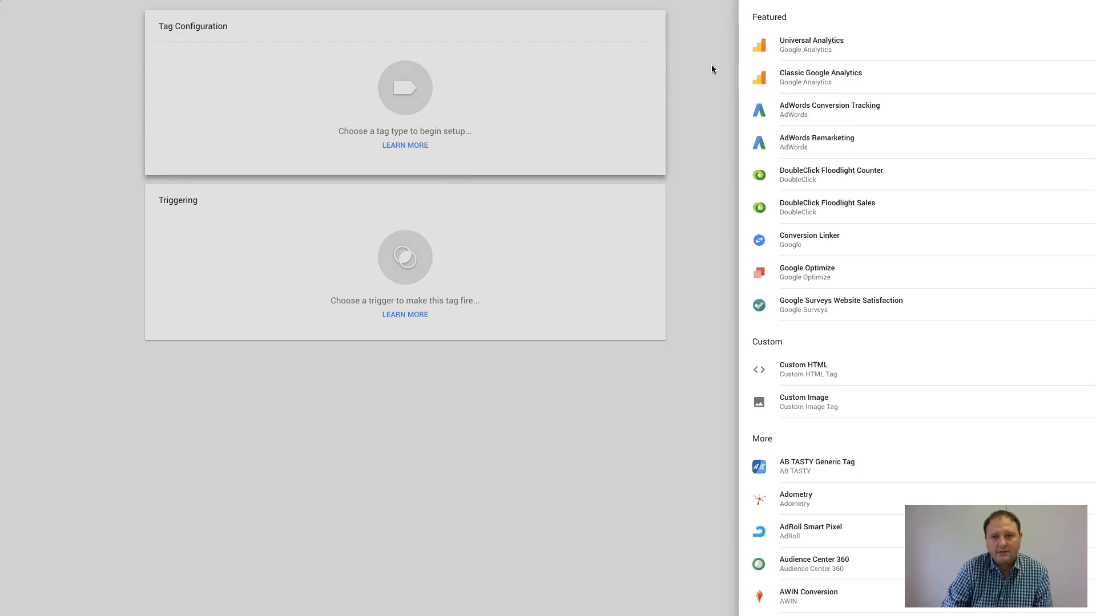
click(823, 374)
- Paste the Facebook pixel base code into the HTML of the Custom HTML tag
click(512, 175)
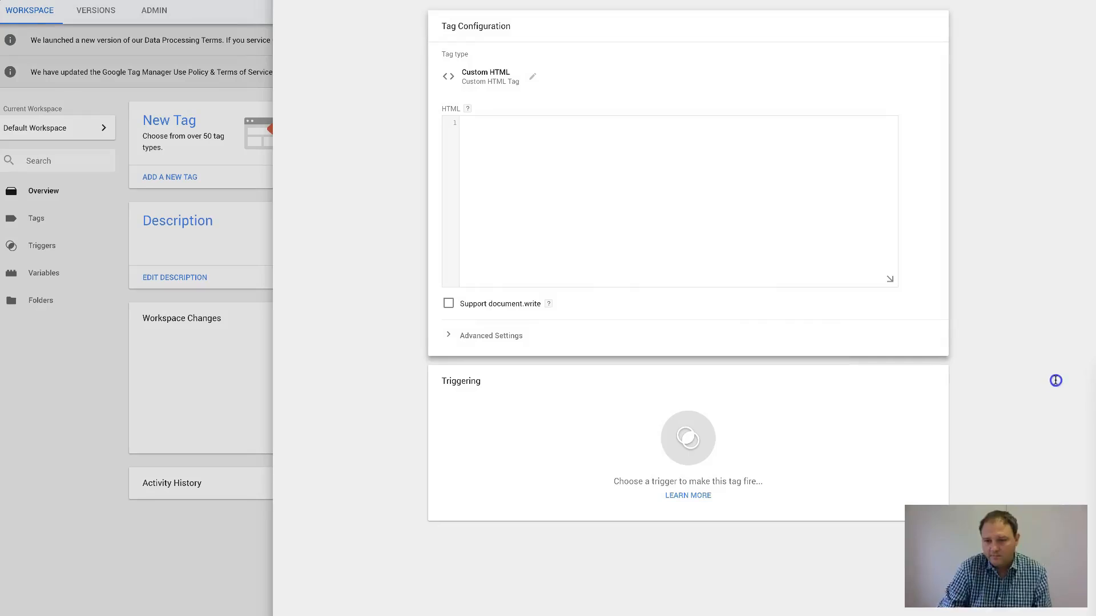
click(635, 196)
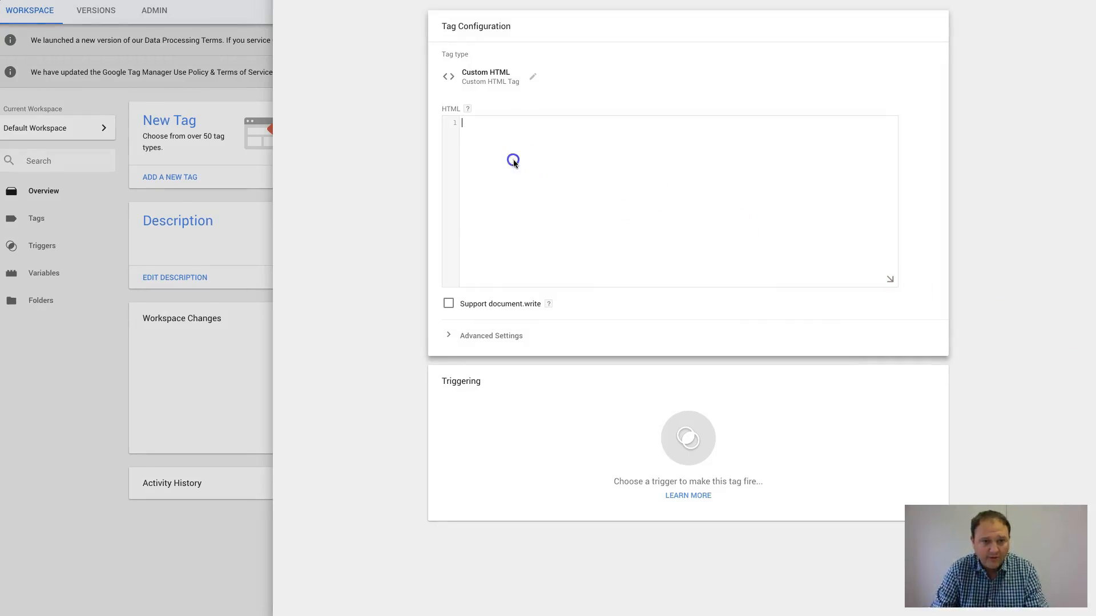
key(ctrl+v)
click(641, 168)
click(553, 222)
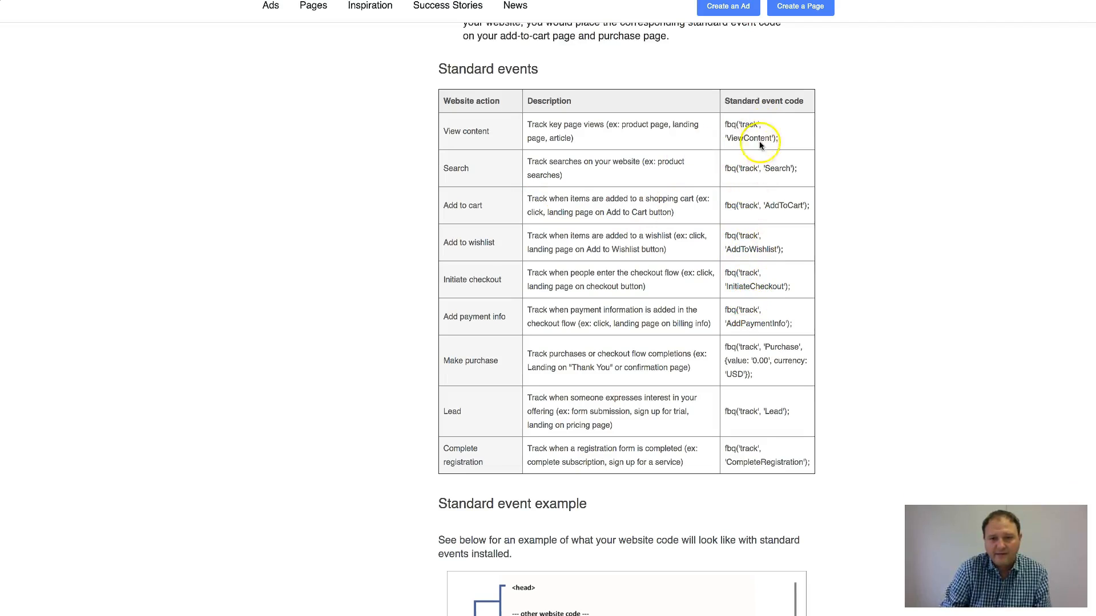
- Copy the Lead standard event code fbq('track', 'Lead'); from the Facebook help page and paste it below the tag's PageView line
click(773, 413)
triple_click(774, 413)
key(ctrl+c)
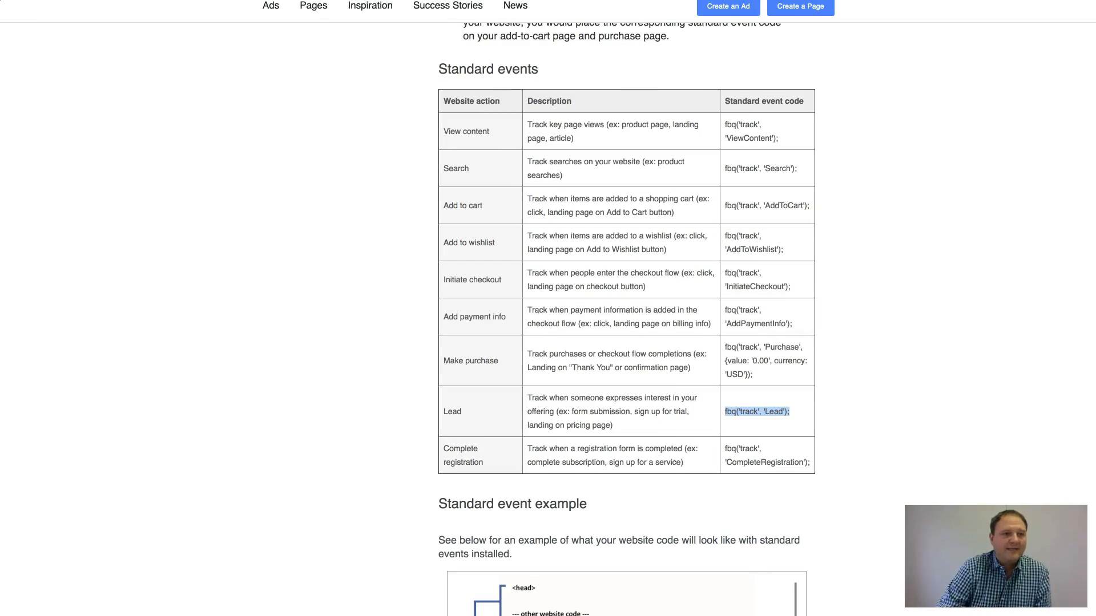
key(ctrl+Tab)
click(584, 216)
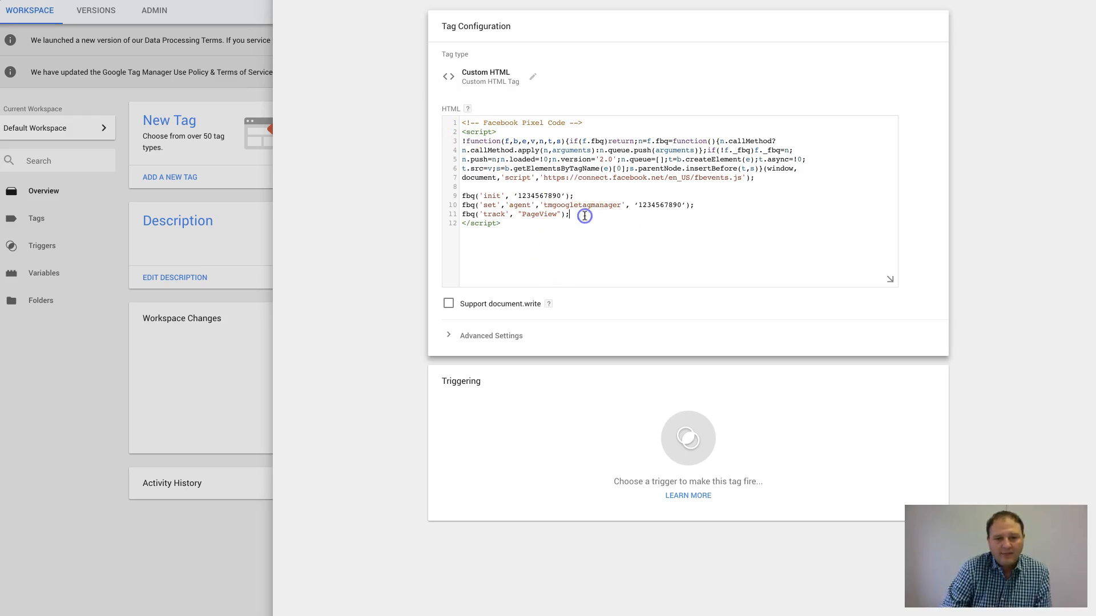
key(Return)
key(ctrl+v)
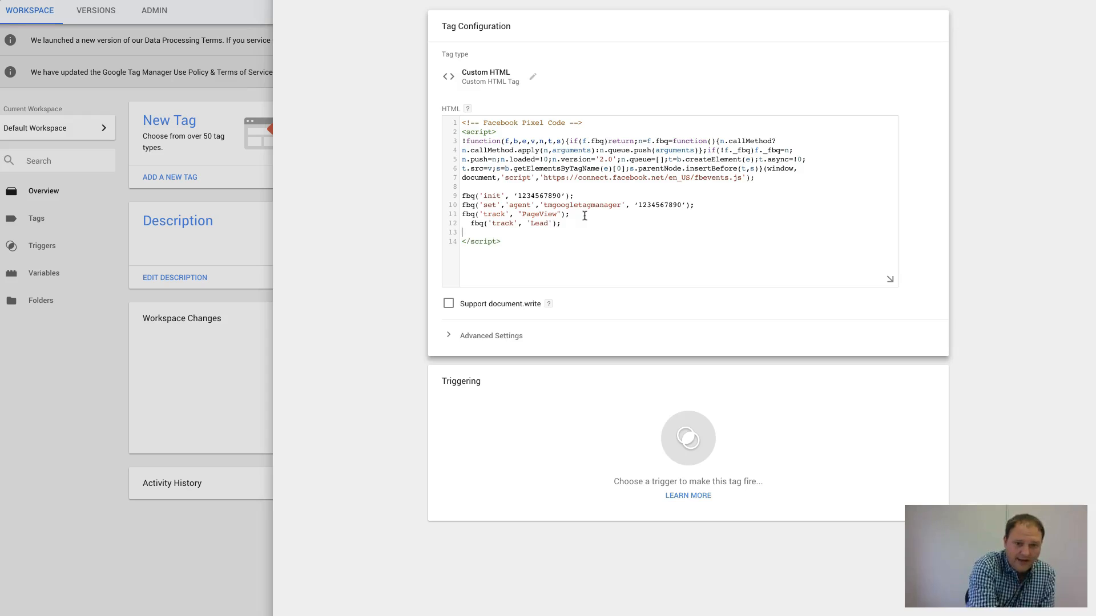
- Remove the indent before the Lead event line and the empty line below it in the tag code
drag(471, 223, 436, 224)
key(BackSpace)
click(472, 232)
key(BackSpace)
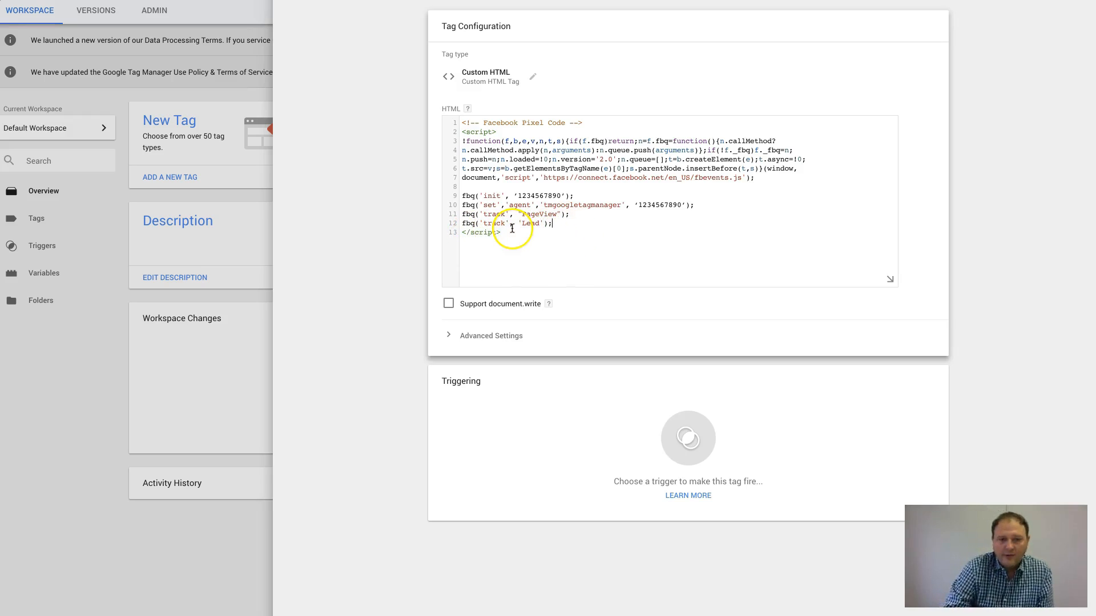
- Add a new trigger to the tag and set its trigger type to Page View
click(688, 440)
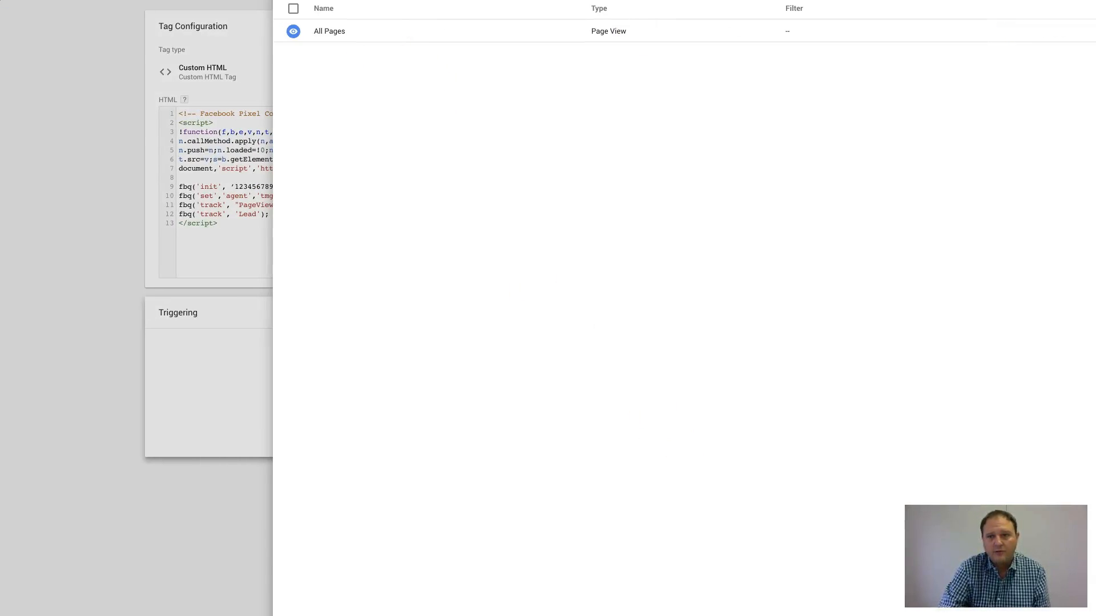
click(1078, 1)
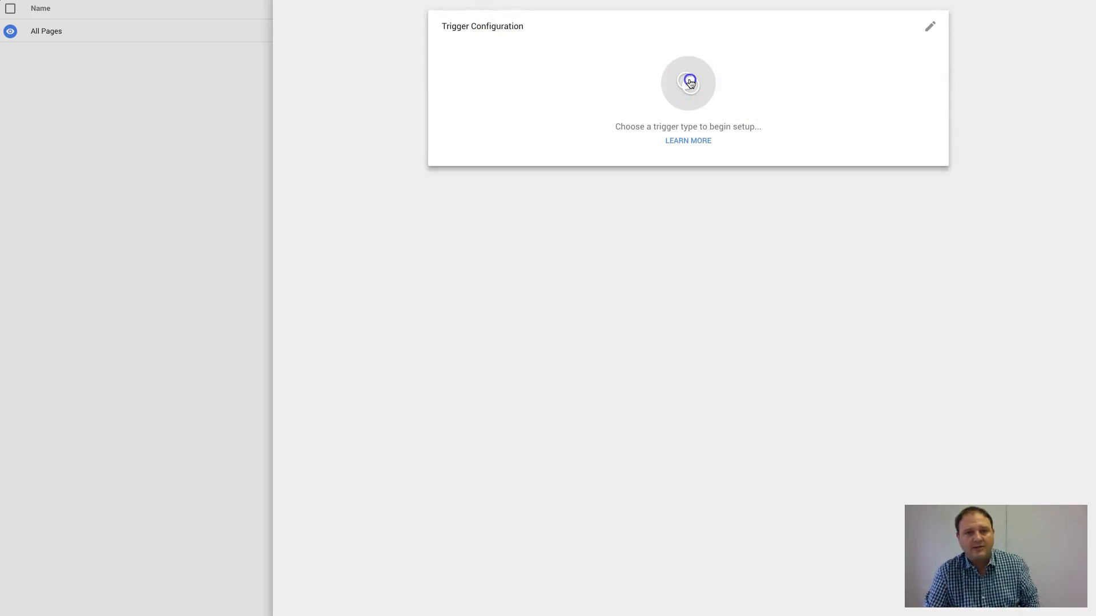
click(690, 83)
click(808, 77)
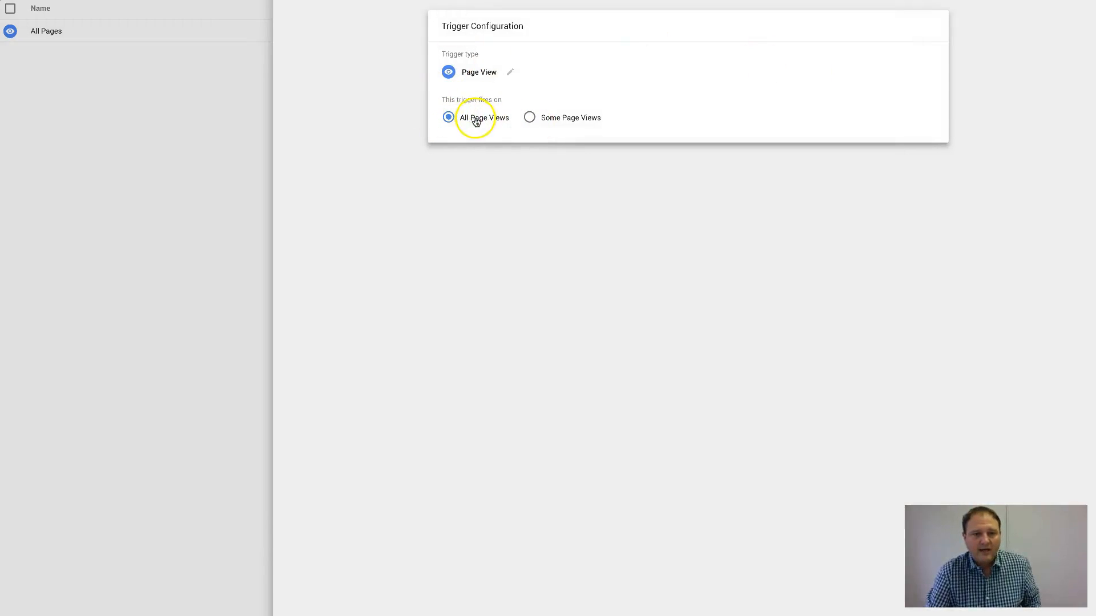
click(529, 120)
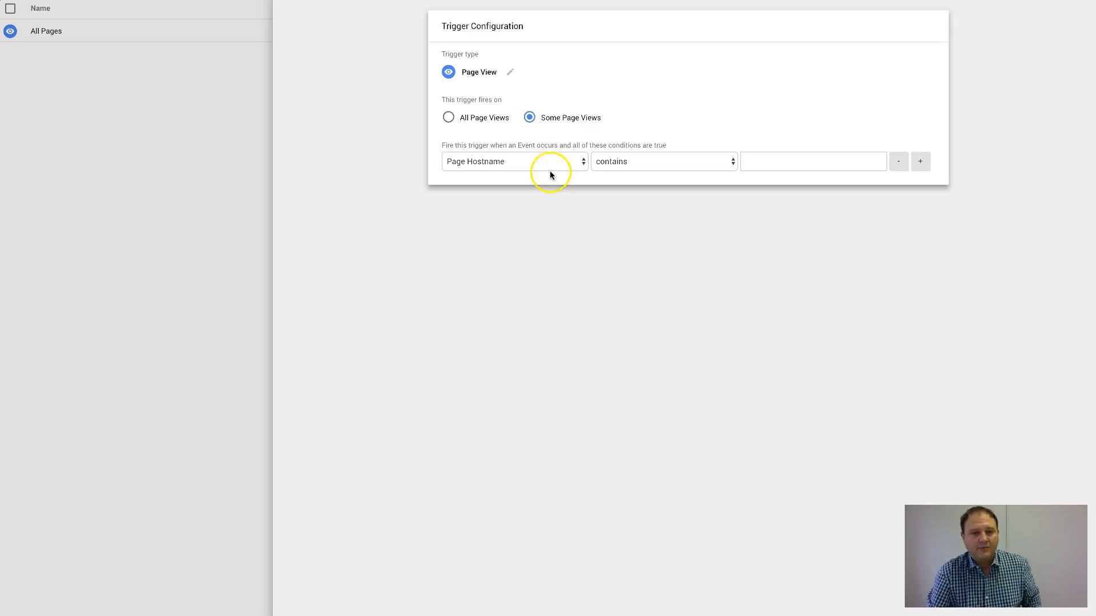
click(536, 162)
click(536, 183)
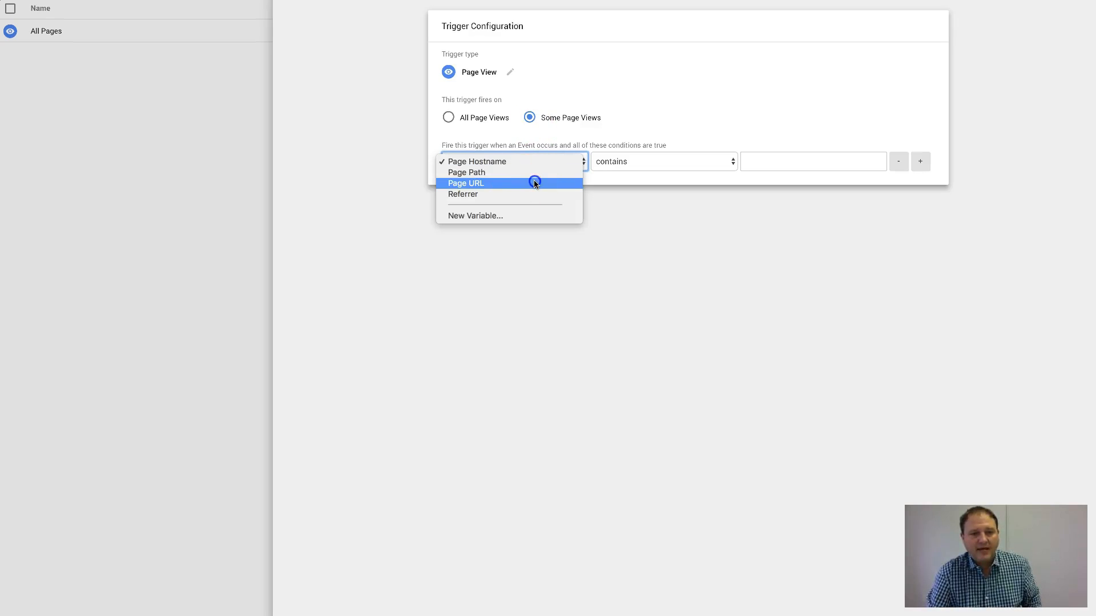
click(629, 162)
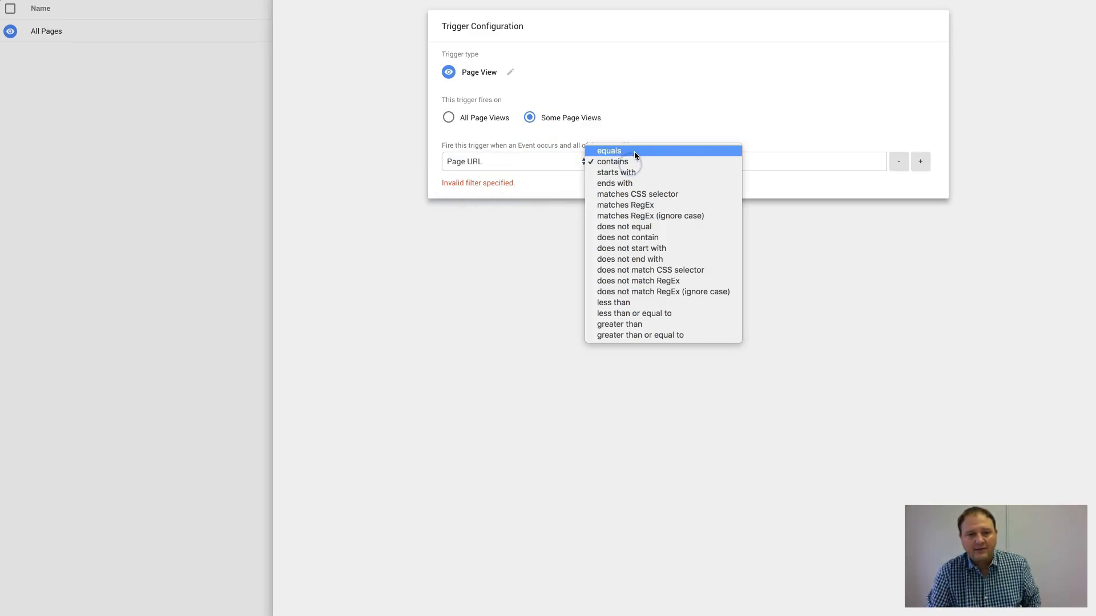
click(637, 152)
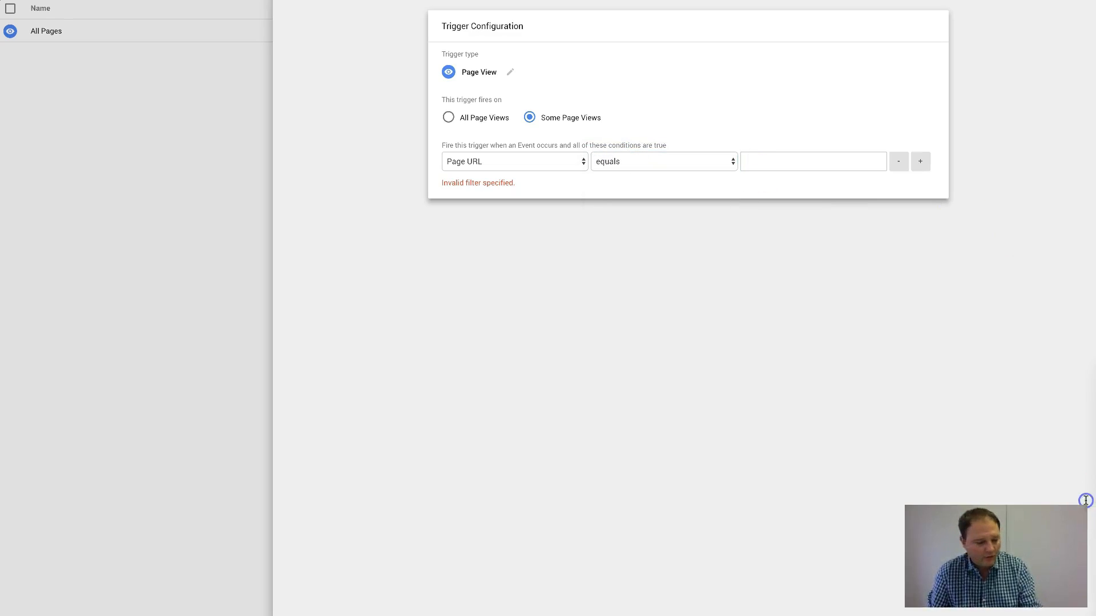
click(800, 163)
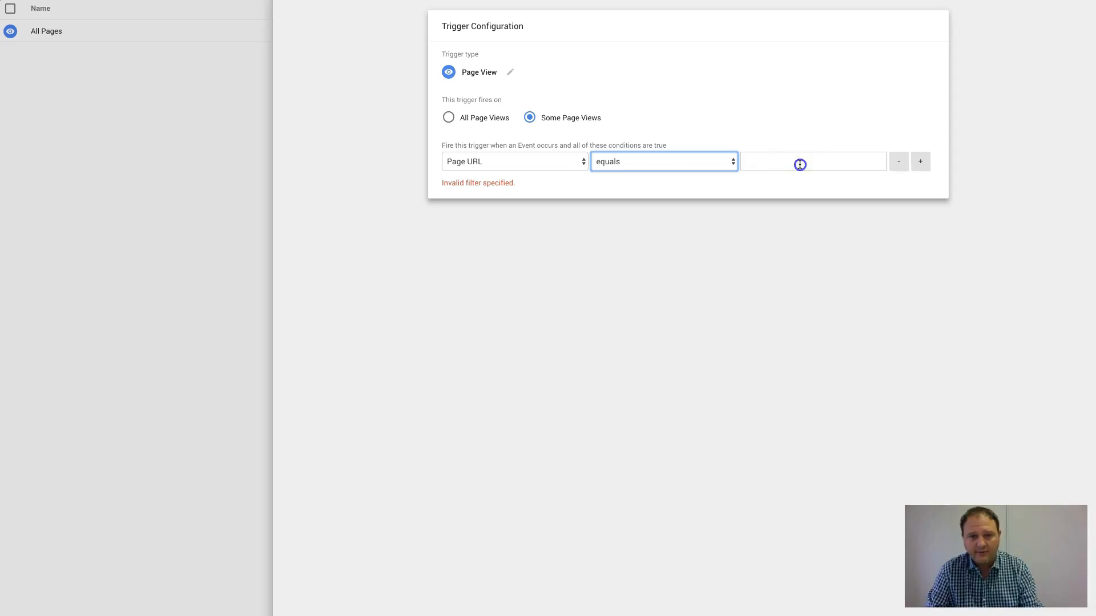
text(https://example.com/thank-you)
click(876, 157)
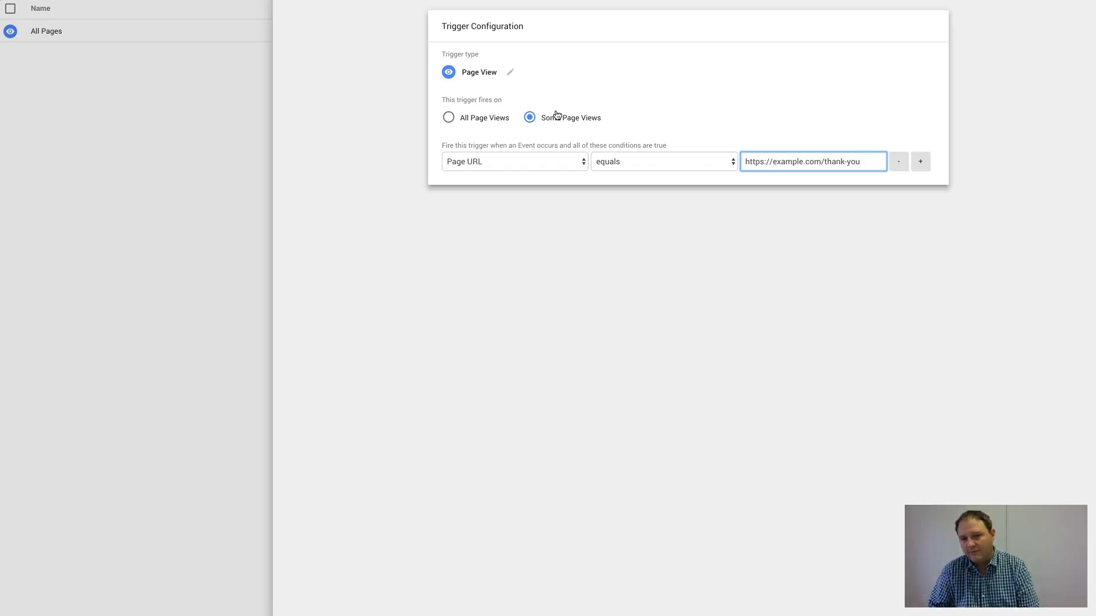
- Save the page view trigger under the name Lead Thank You Page
click(734, 105)
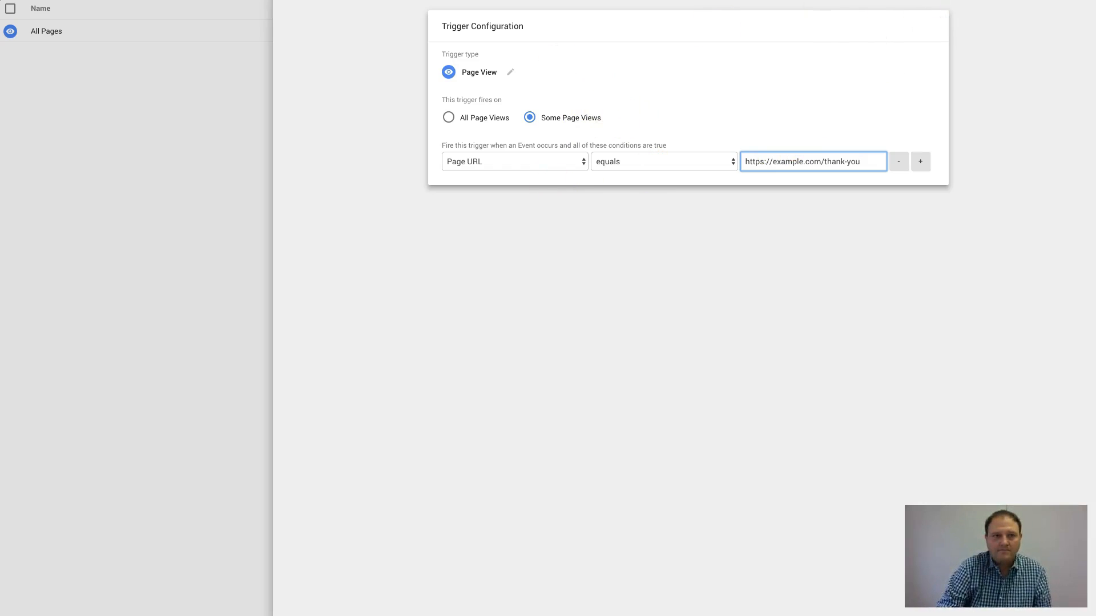
click(863, 5)
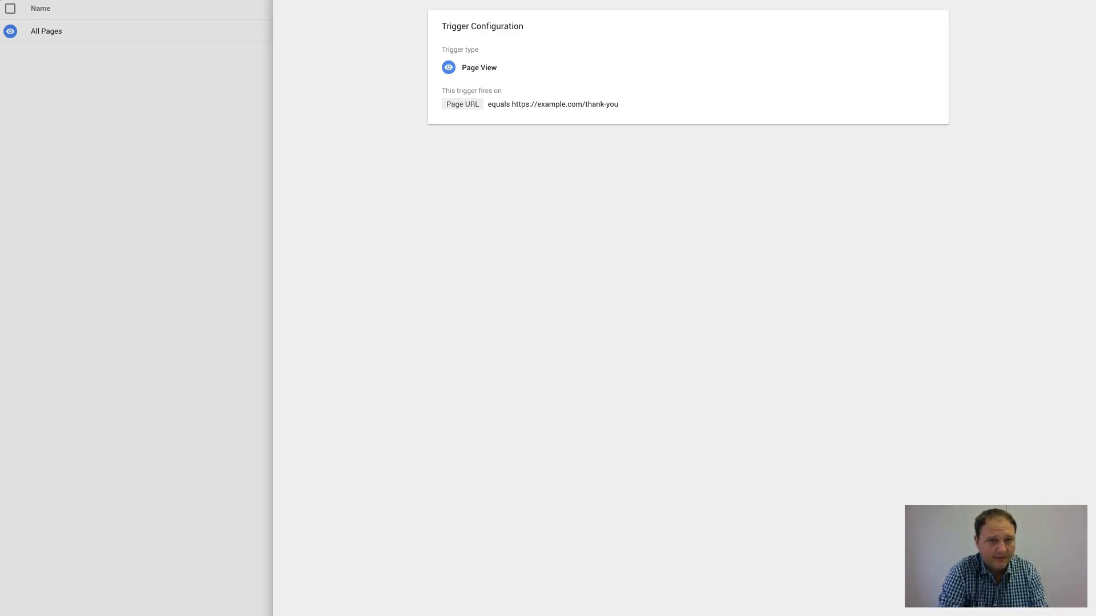
click(959, 24)
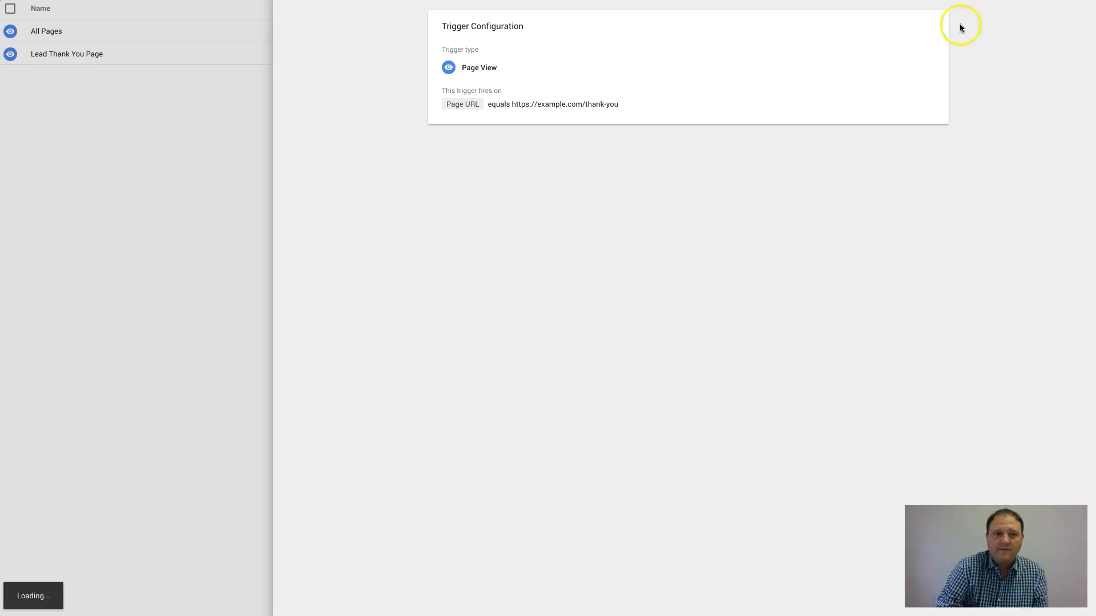